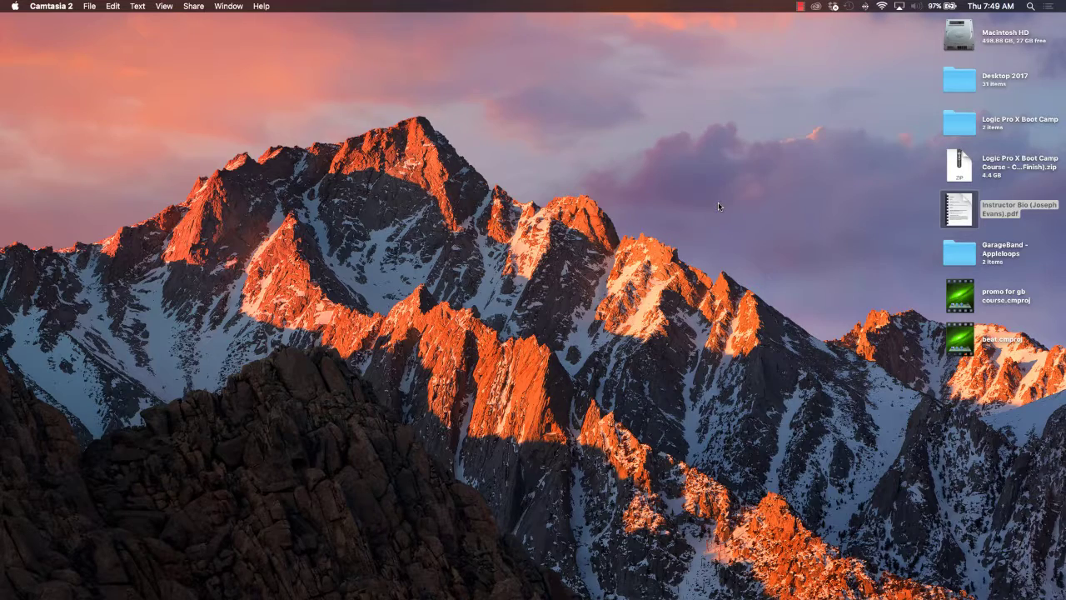
In Launchpad, search 'gar' to narrow the apps to GarageBand
mouse_move(340, 562)
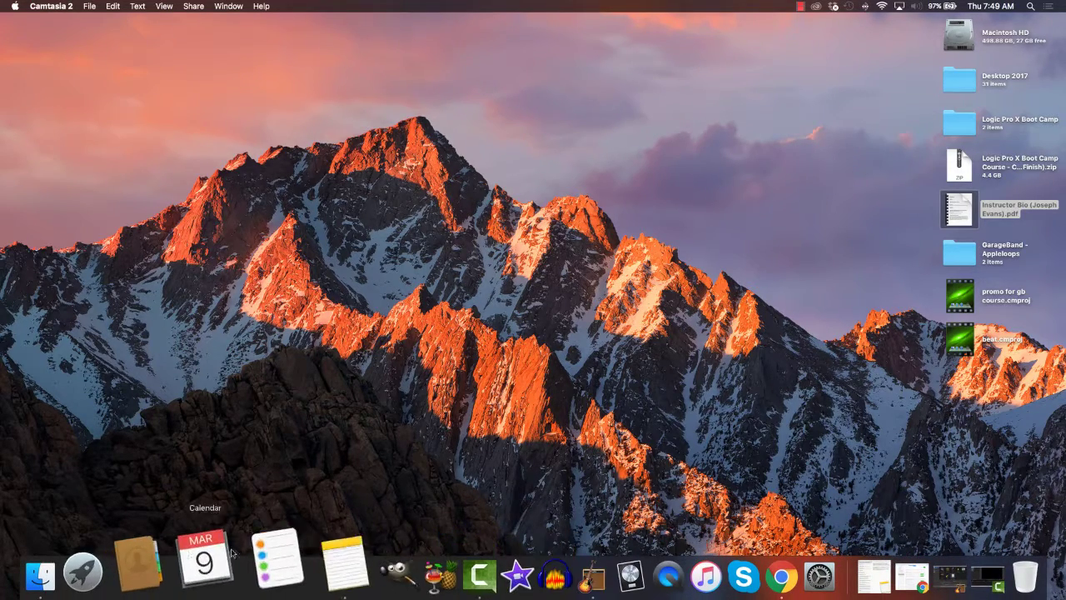
click(155, 556)
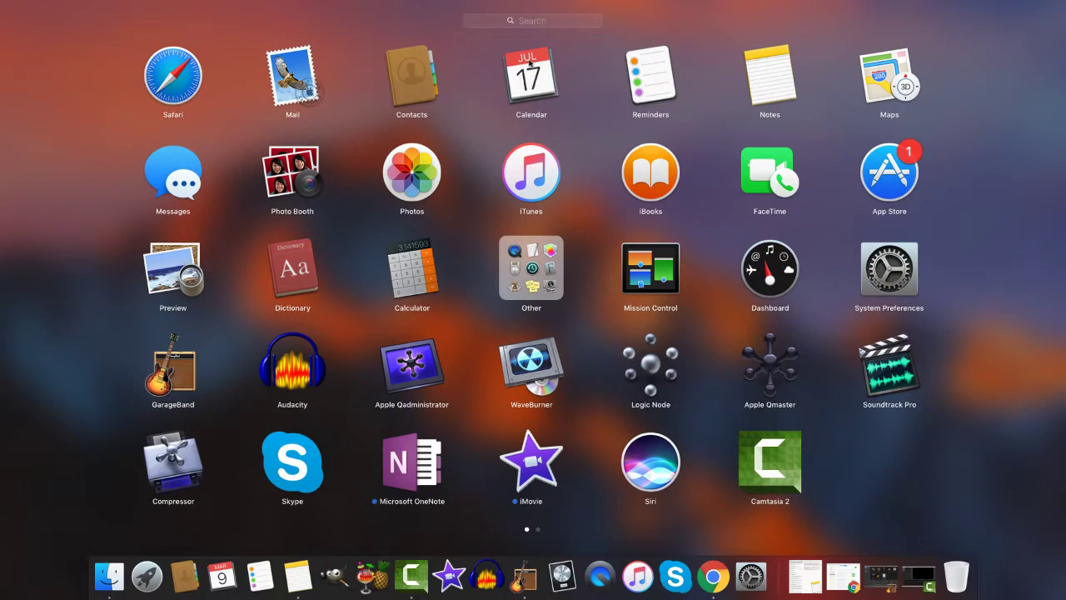
click(537, 25)
text(gar)
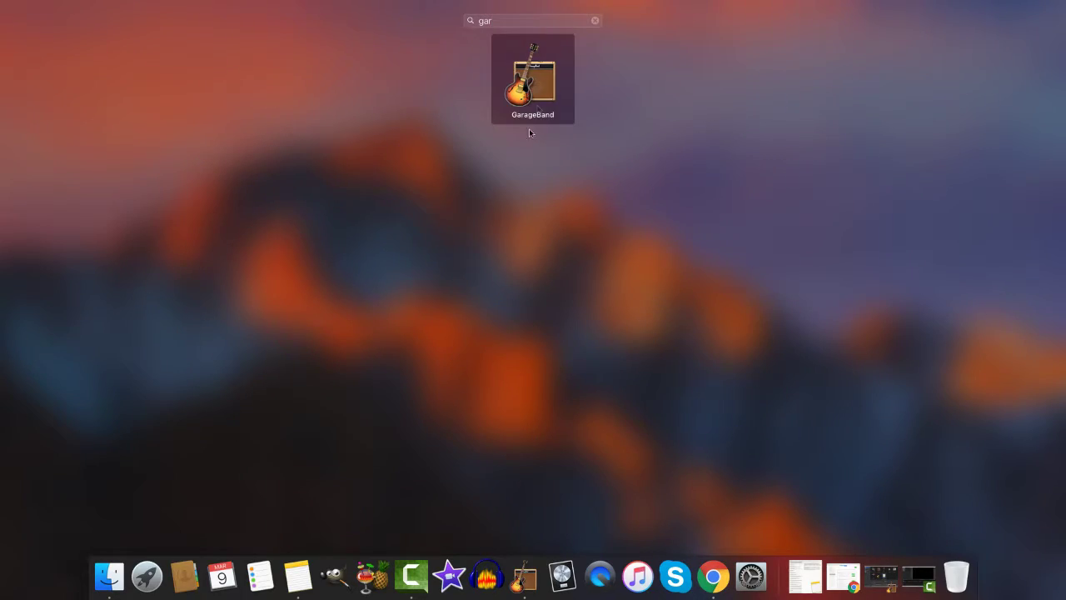
Launch GarageBand, restore the project chooser, and create a new Empty Project
click(540, 96)
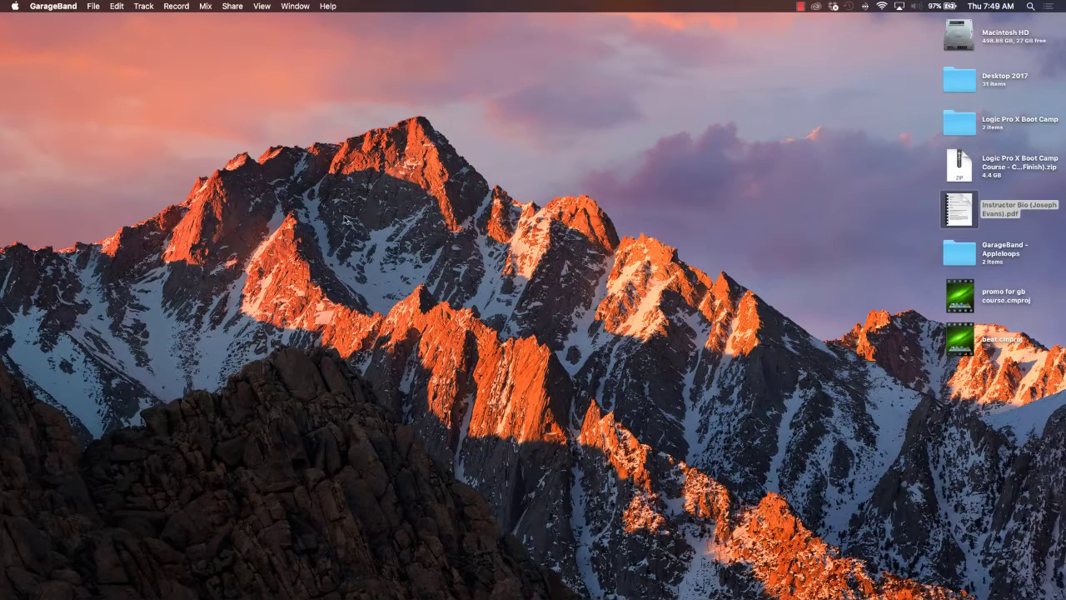
click(94, 7)
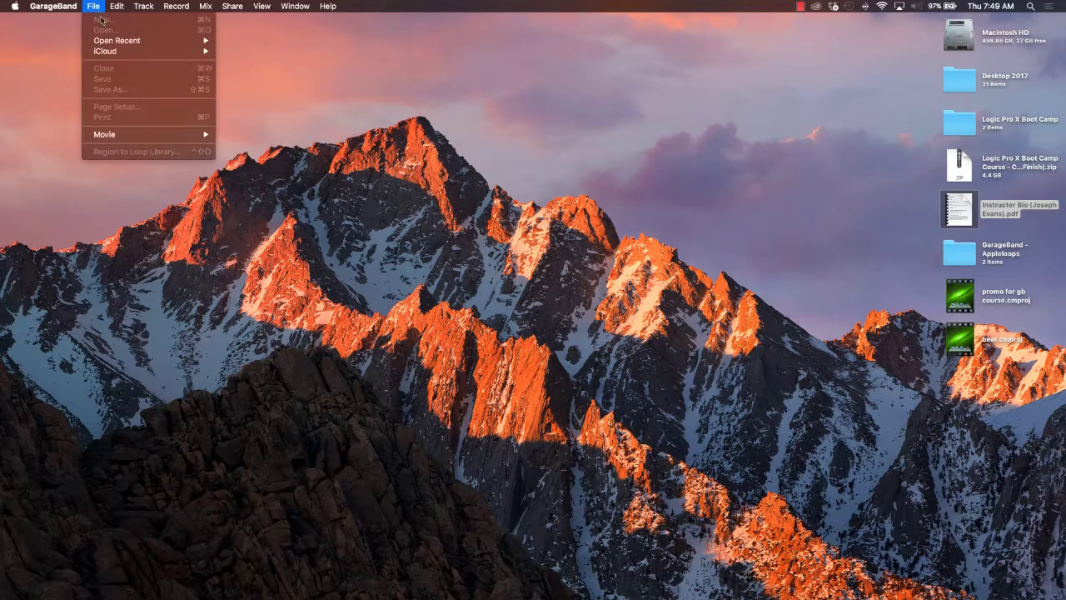
click(375, 96)
click(886, 575)
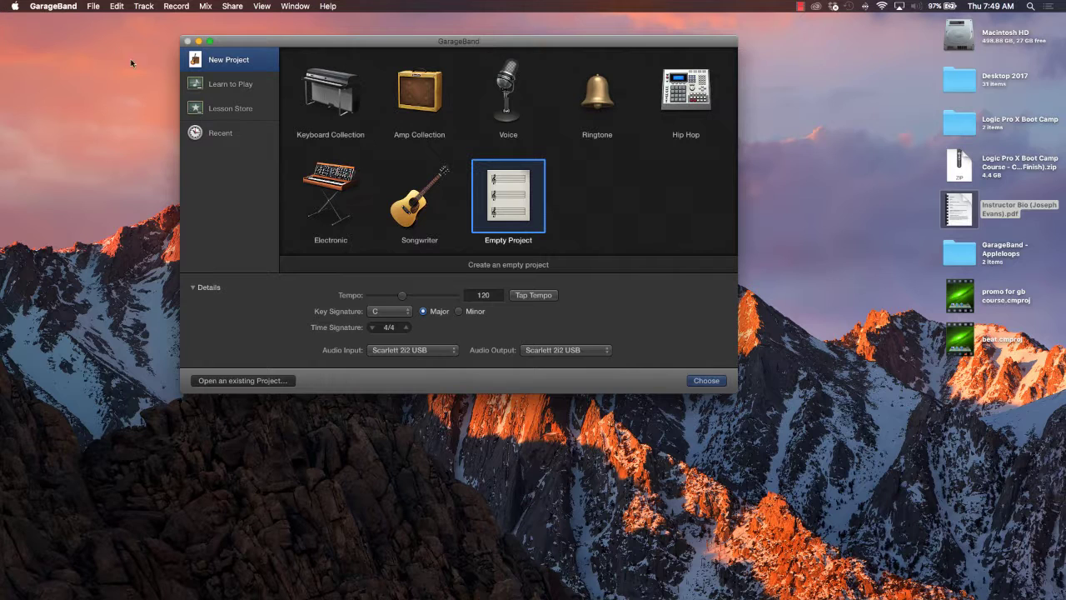
click(92, 7)
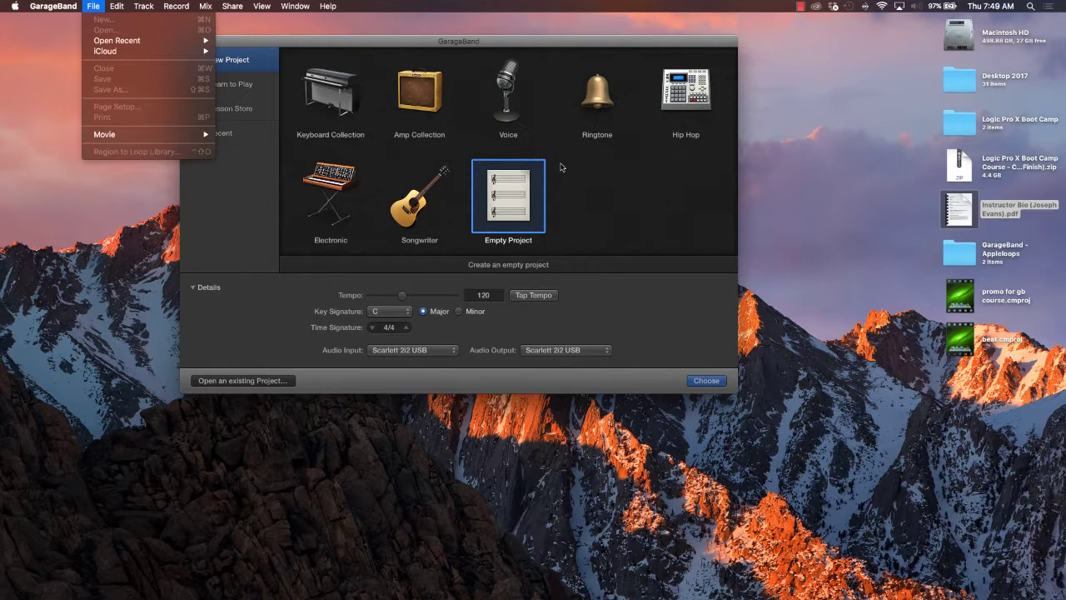
click(621, 186)
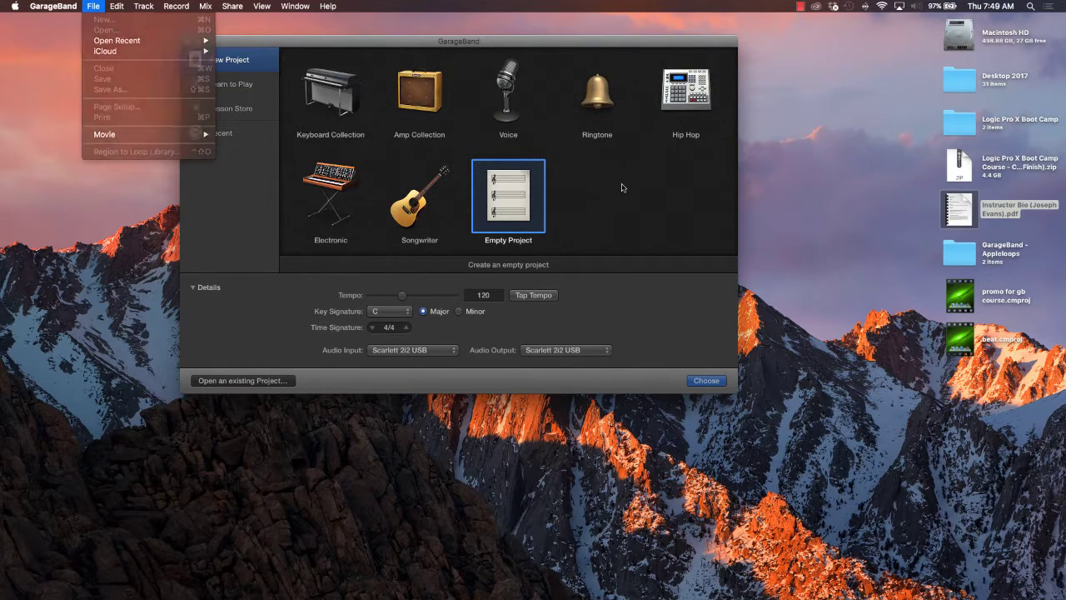
double_click(514, 213)
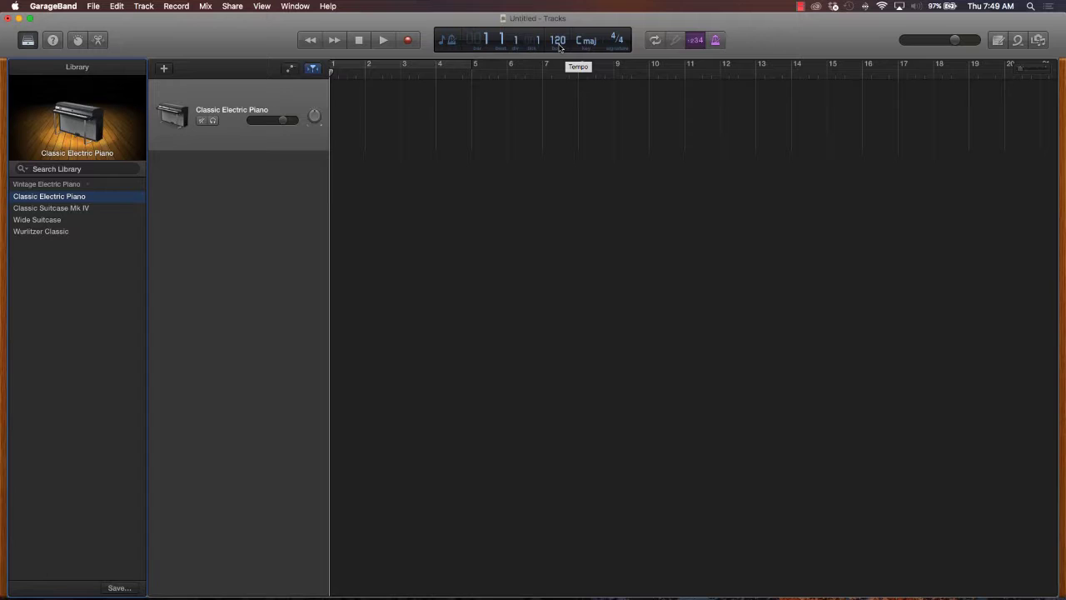
Set the project tempo in the LCD to 120 bpm
click(559, 47)
mouse_move(560, 48)
mouse_down()
mouse_move(560, 83)
mouse_move(564, 49)
mouse_up()
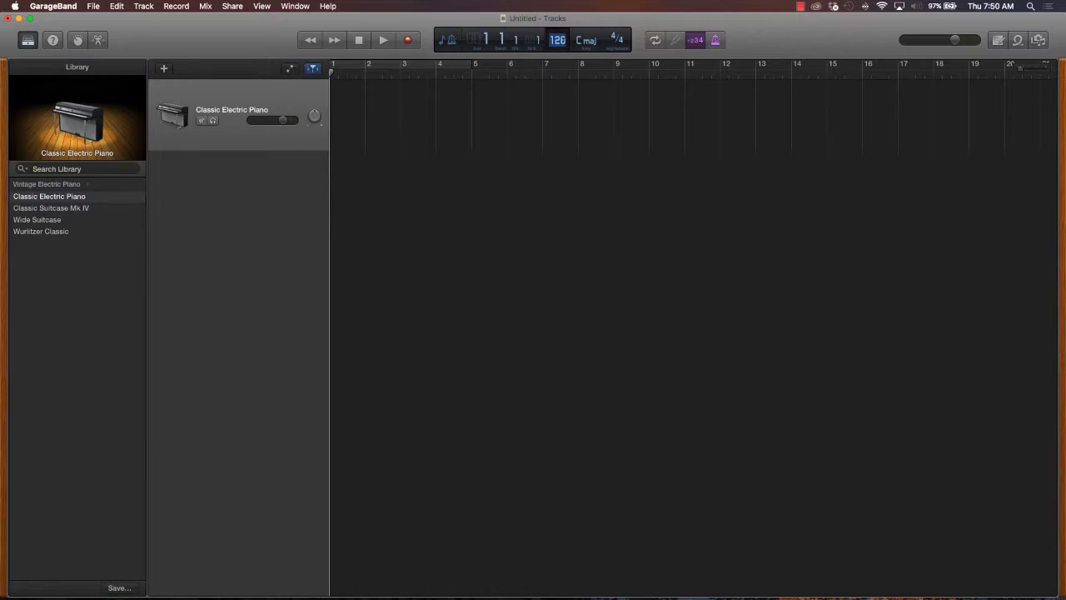
text(120)
key(Return)
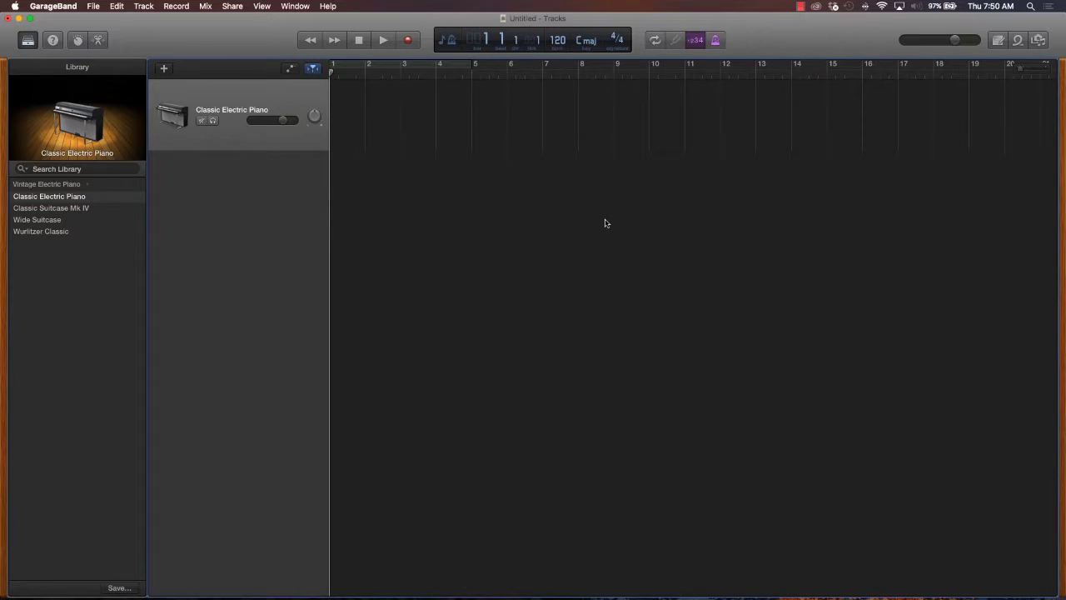
Turn off the count-in and toggle the Library off and back on
click(702, 42)
click(27, 42)
click(28, 42)
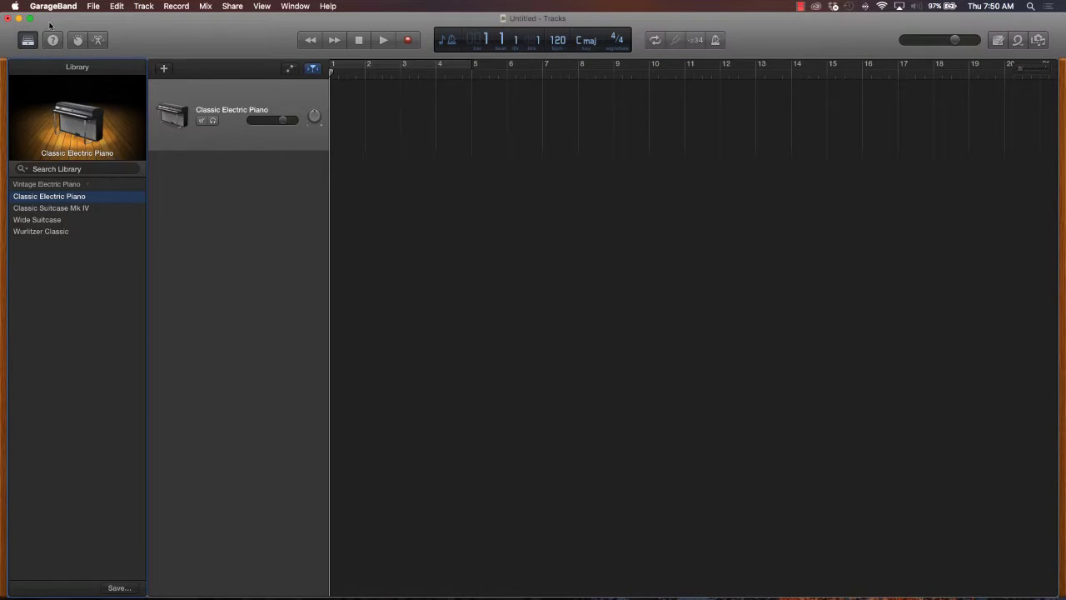
Hide the Library and toggle Quick Help on and off
click(29, 40)
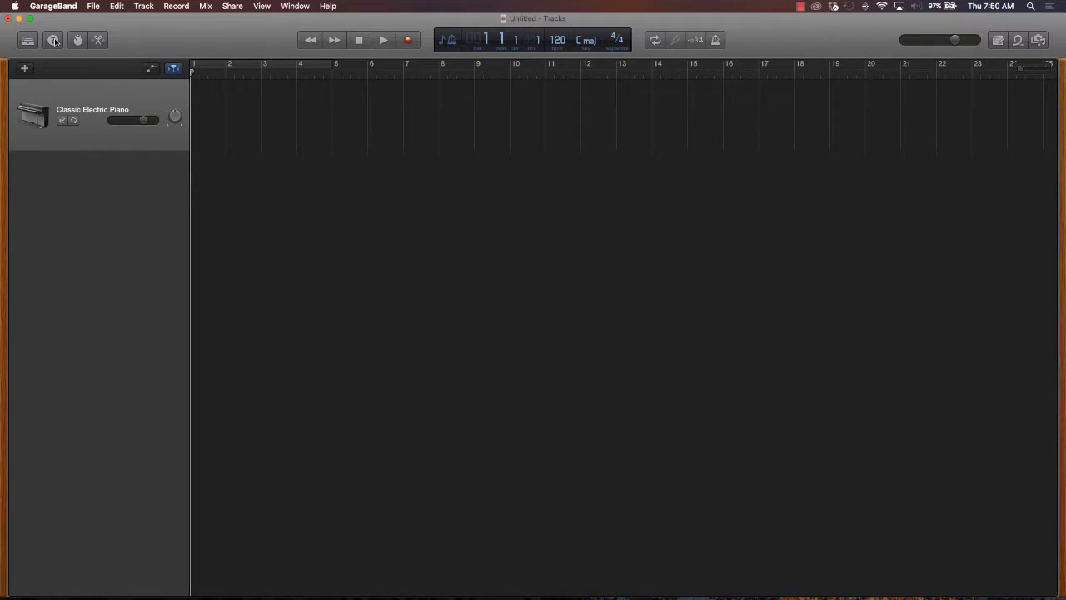
click(54, 40)
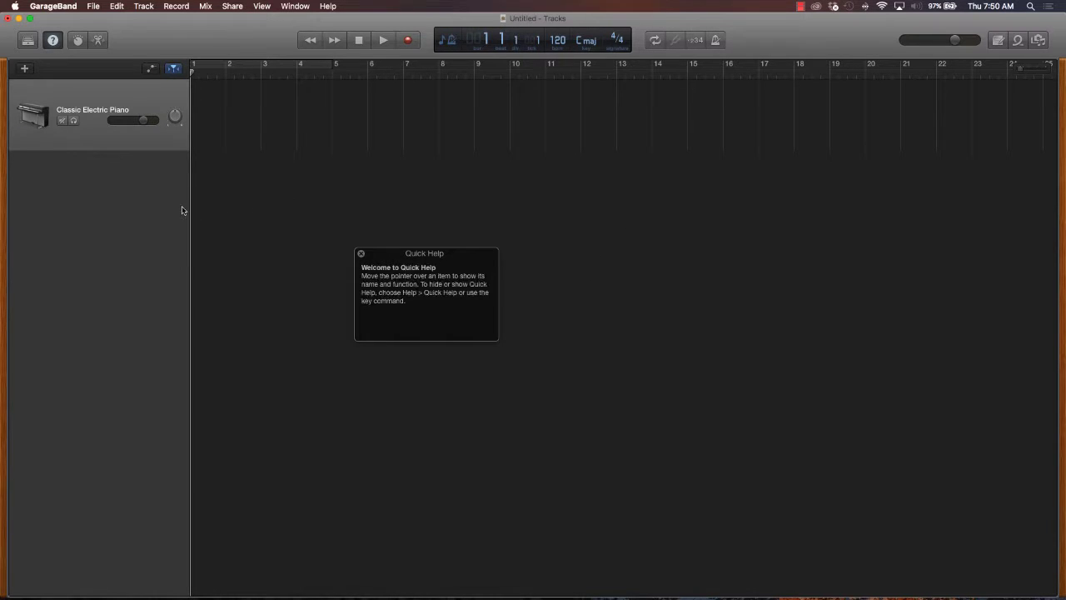
click(52, 40)
Show and enlarge the piano's Smart Controls, expanding then collapsing Keyboard Sensitivity and Plug-ins
click(78, 40)
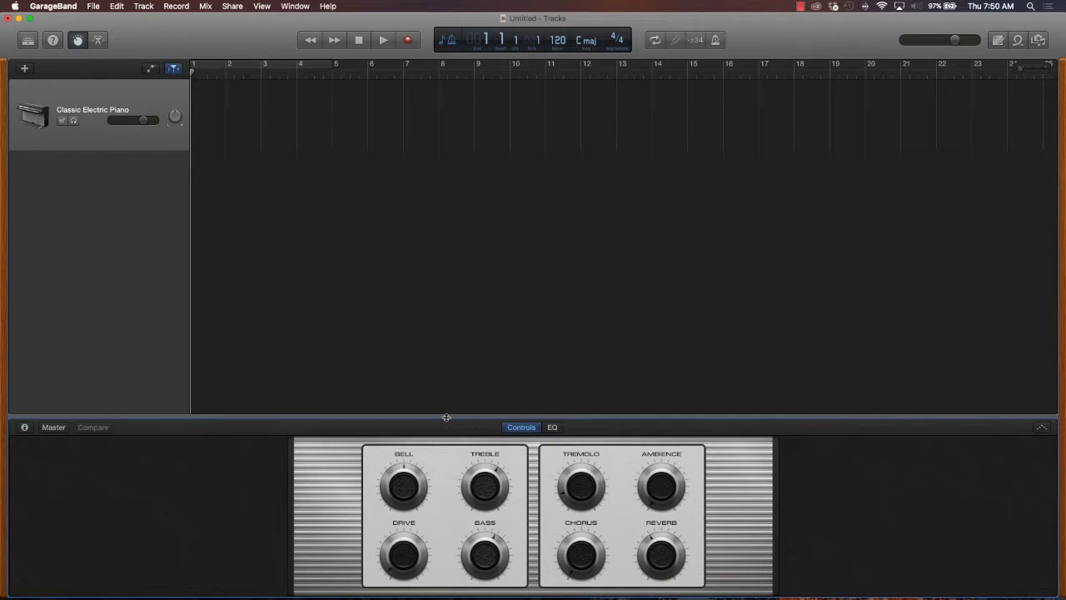
drag(445, 421, 432, 268)
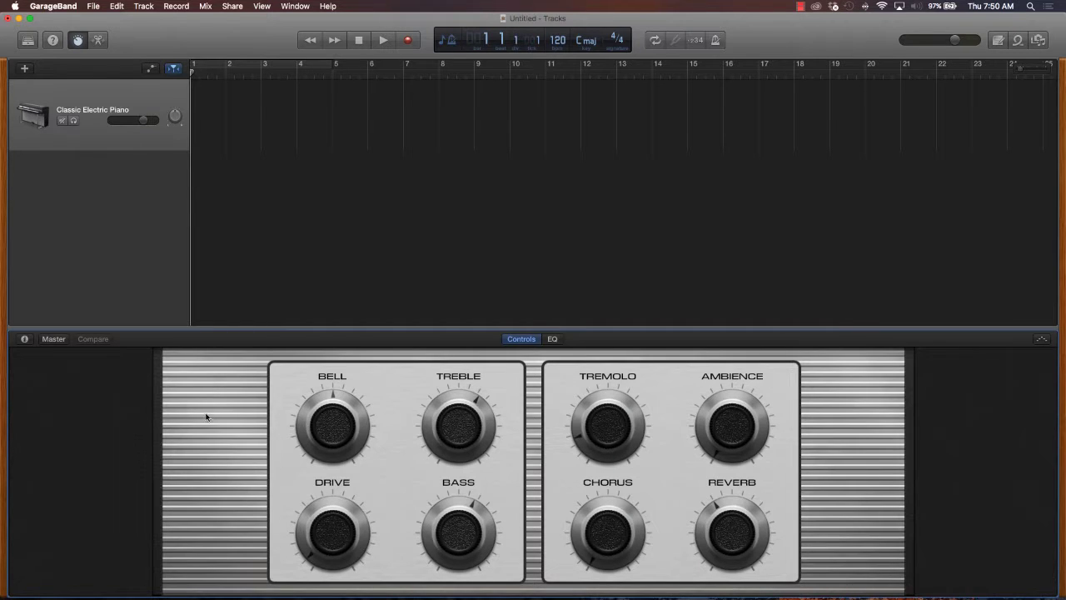
click(24, 339)
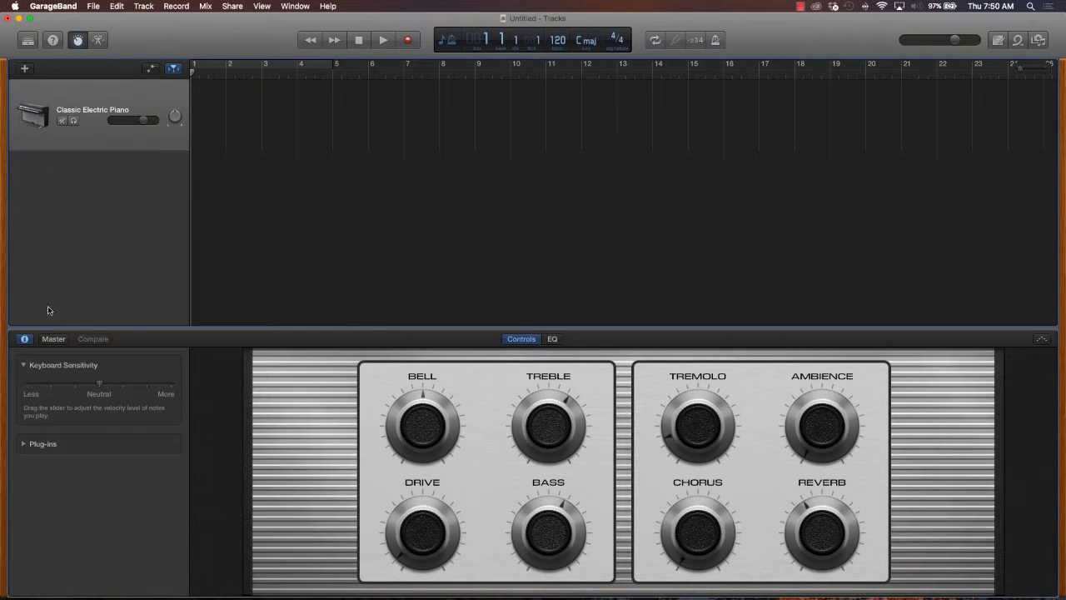
click(25, 443)
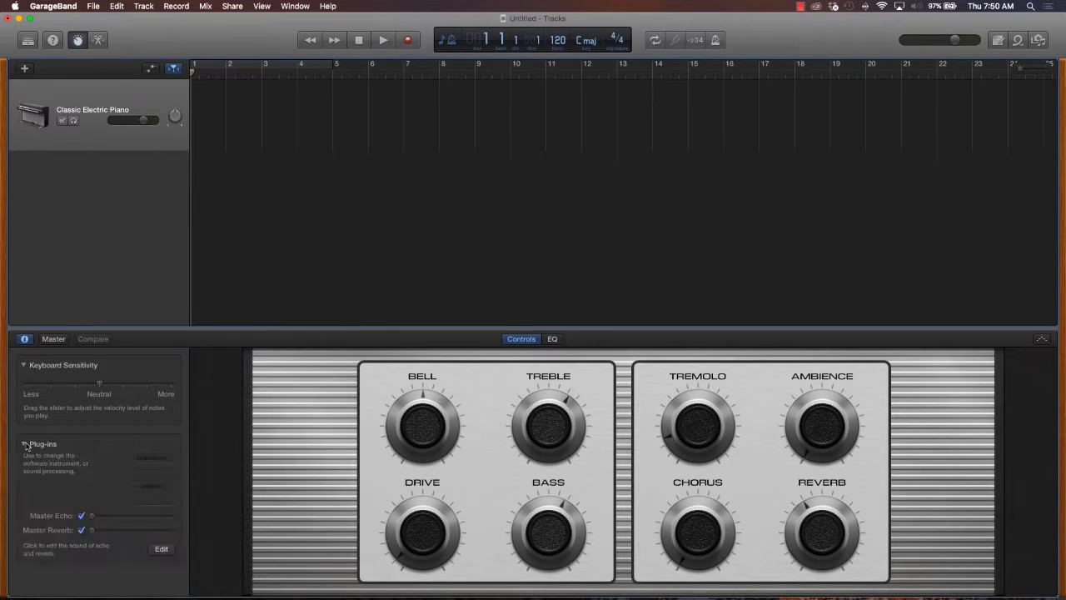
click(25, 444)
click(25, 365)
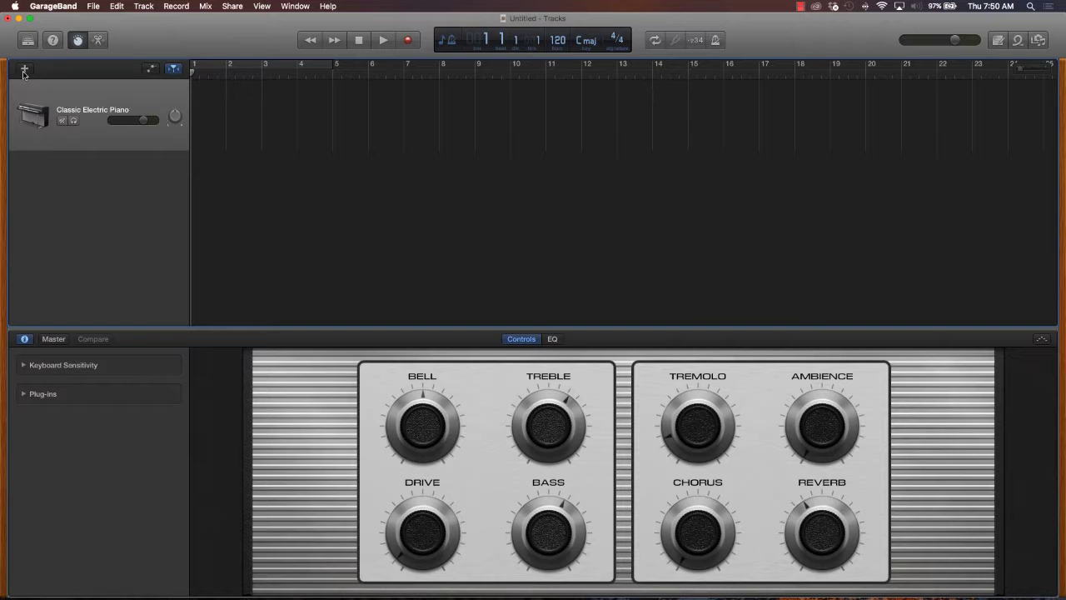
Open the Piano Roll editor, enlarge it, then close it
click(99, 40)
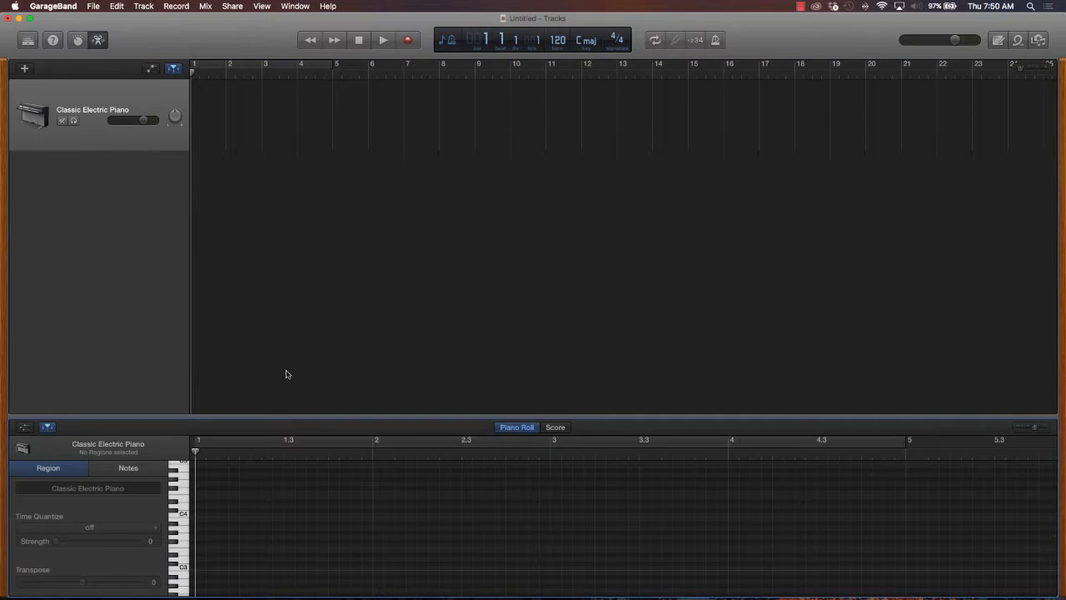
drag(351, 409, 423, 240)
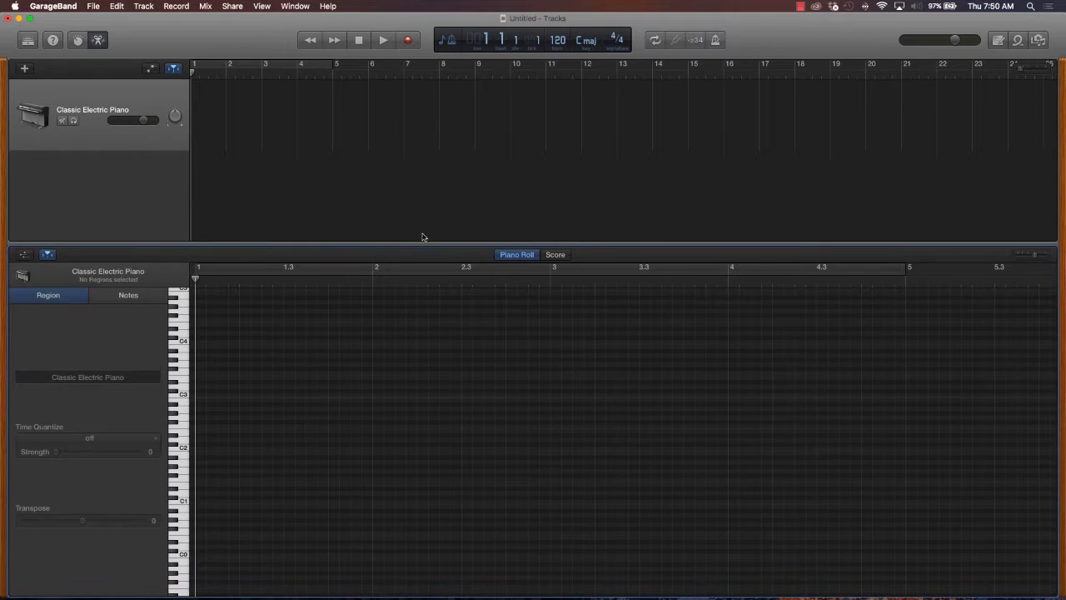
click(99, 40)
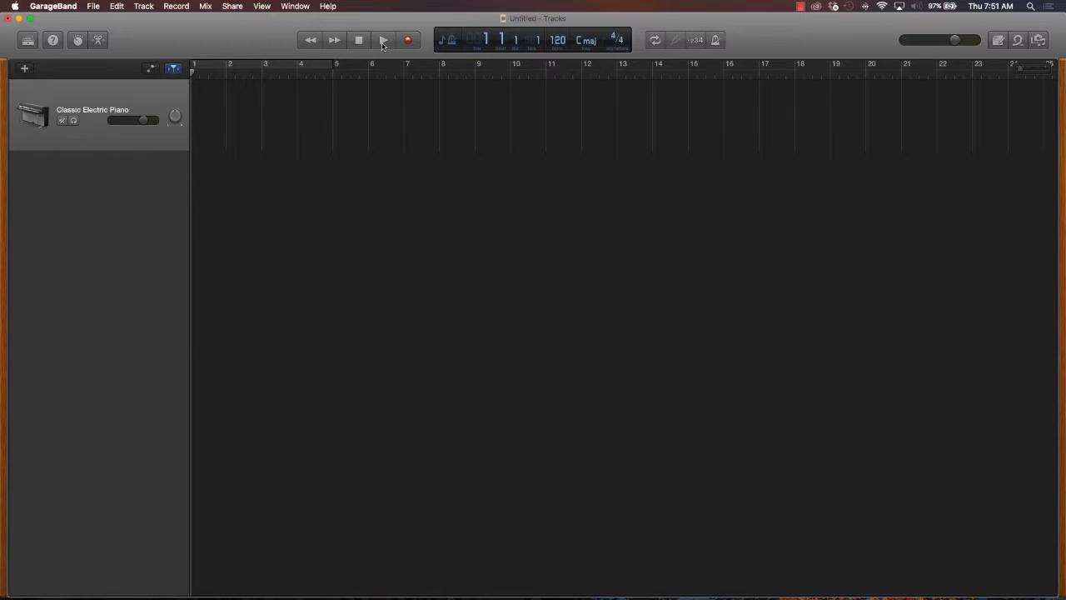
click(450, 41)
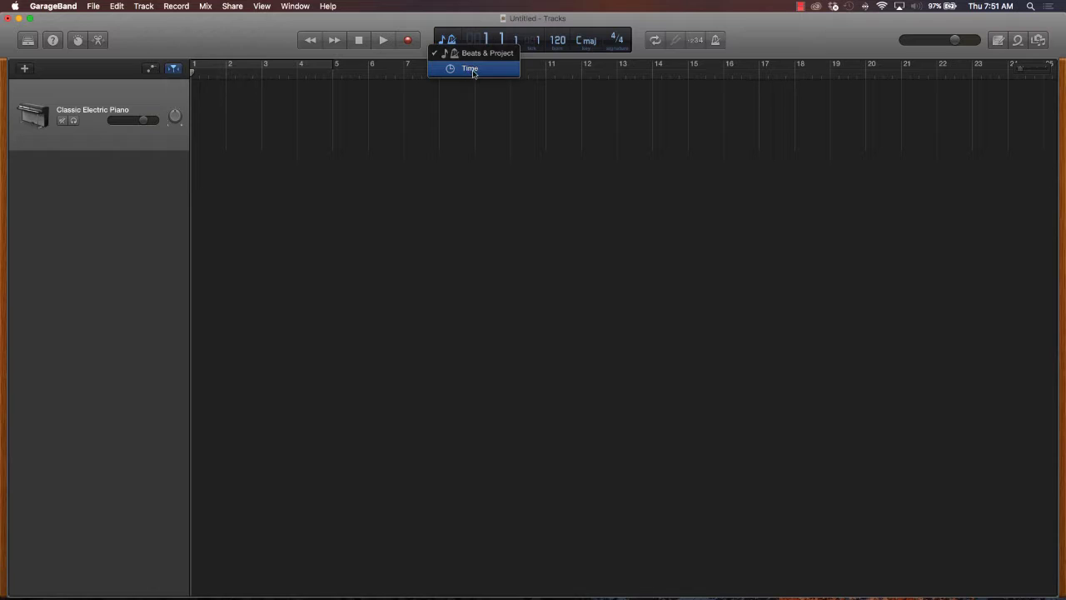
click(472, 68)
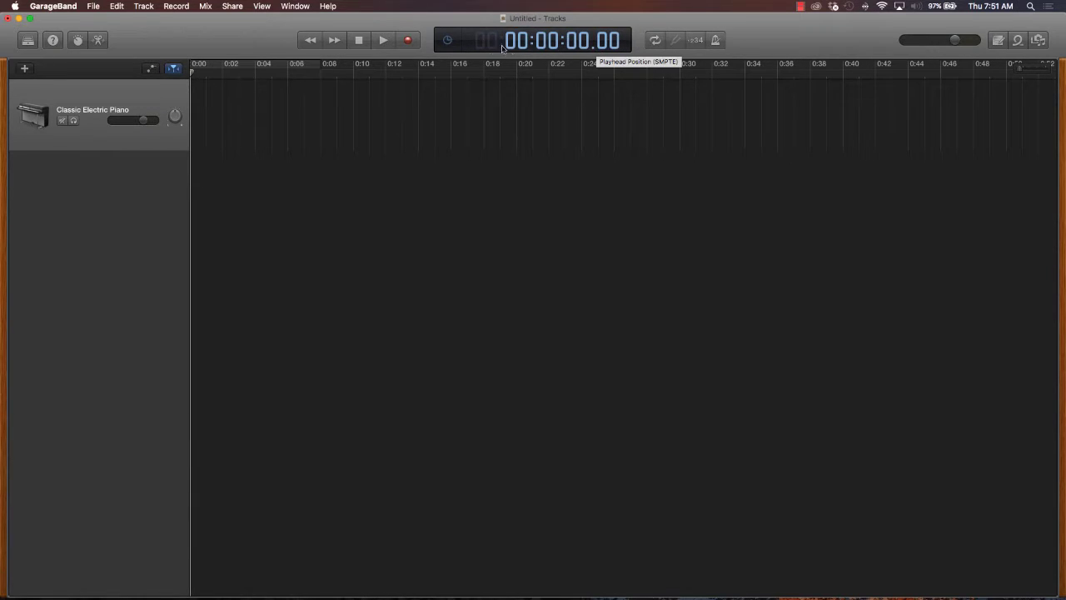
click(448, 46)
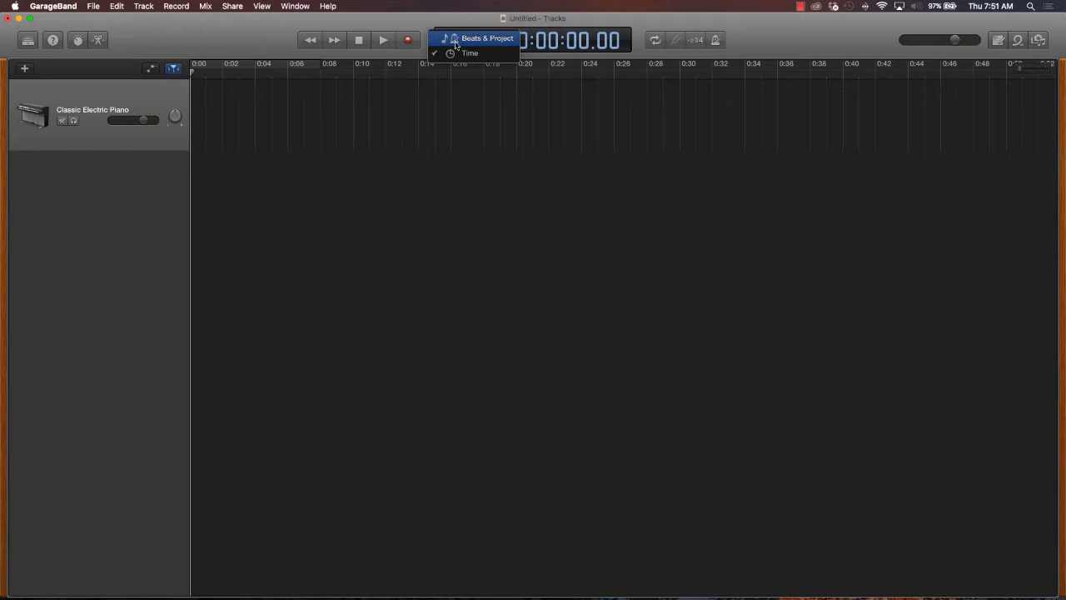
click(449, 44)
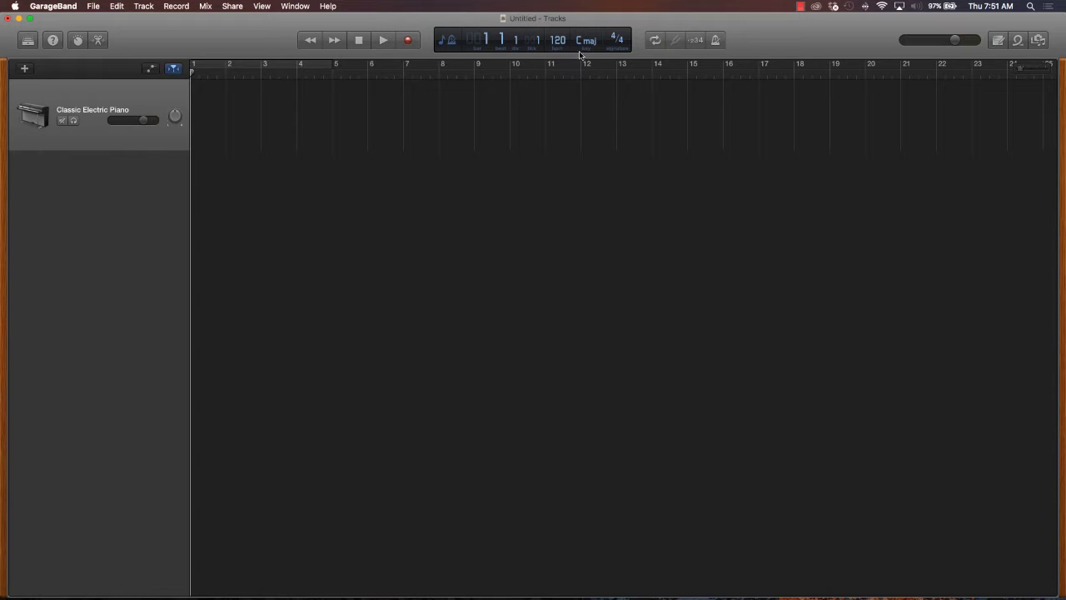
mouse_move(954, 40)
mouse_down()
mouse_move(904, 42)
mouse_move(981, 44)
mouse_move(920, 46)
mouse_move(950, 46)
mouse_up()
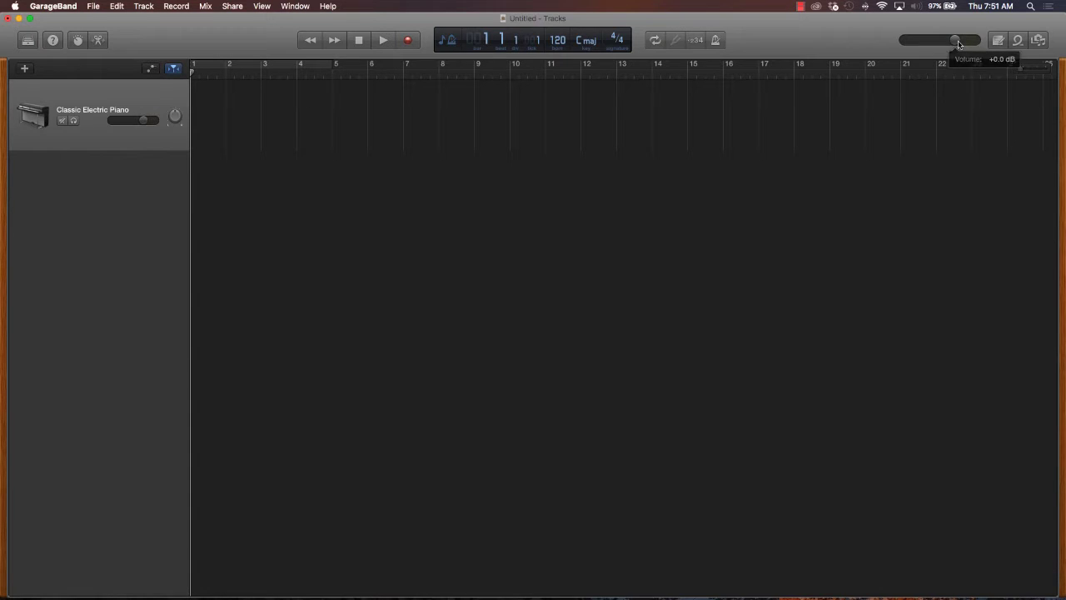
Adjust the master volume and the Classic Electric Piano track's volume slider
mouse_move(958, 42)
mouse_down()
mouse_move(904, 44)
mouse_move(953, 42)
mouse_up()
click(907, 41)
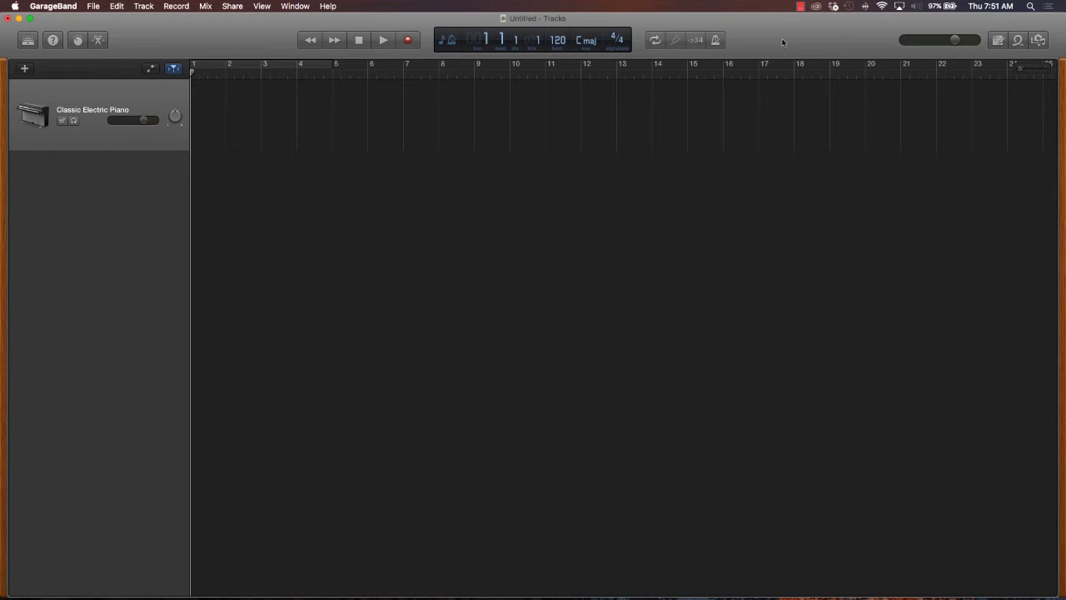
drag(154, 126, 120, 123)
click(142, 123)
Toggle the Note Pad, open the Media browser, then switch to the Apple Loops browser
click(997, 41)
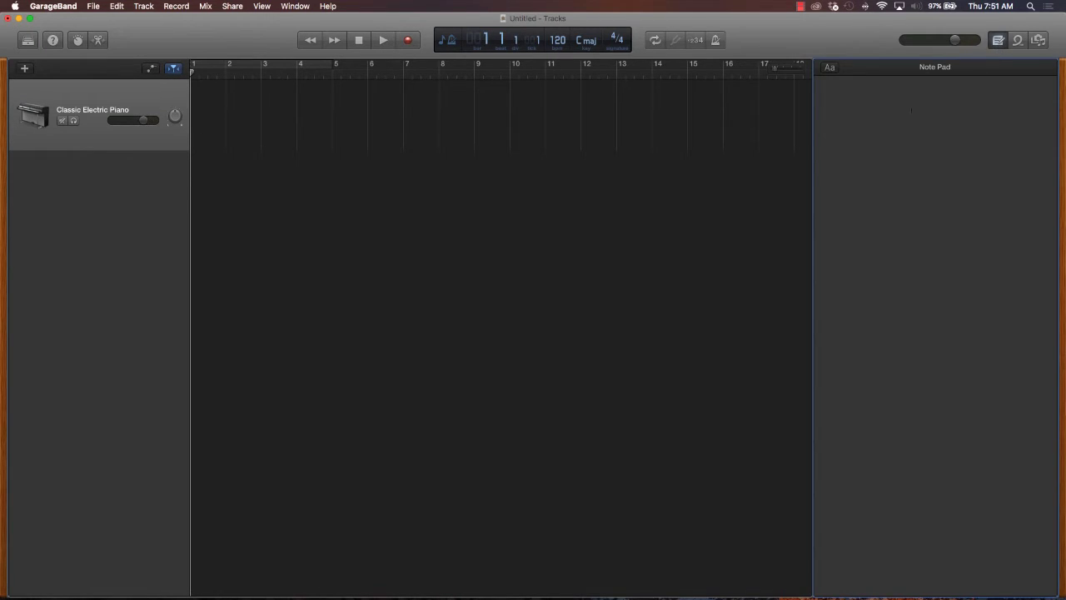
click(997, 42)
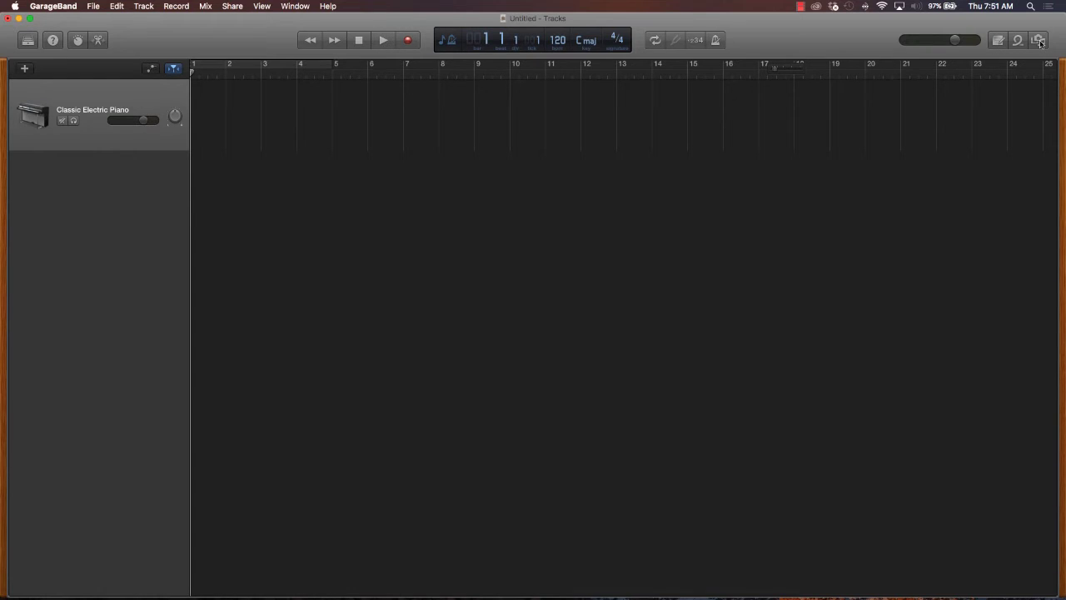
click(1038, 41)
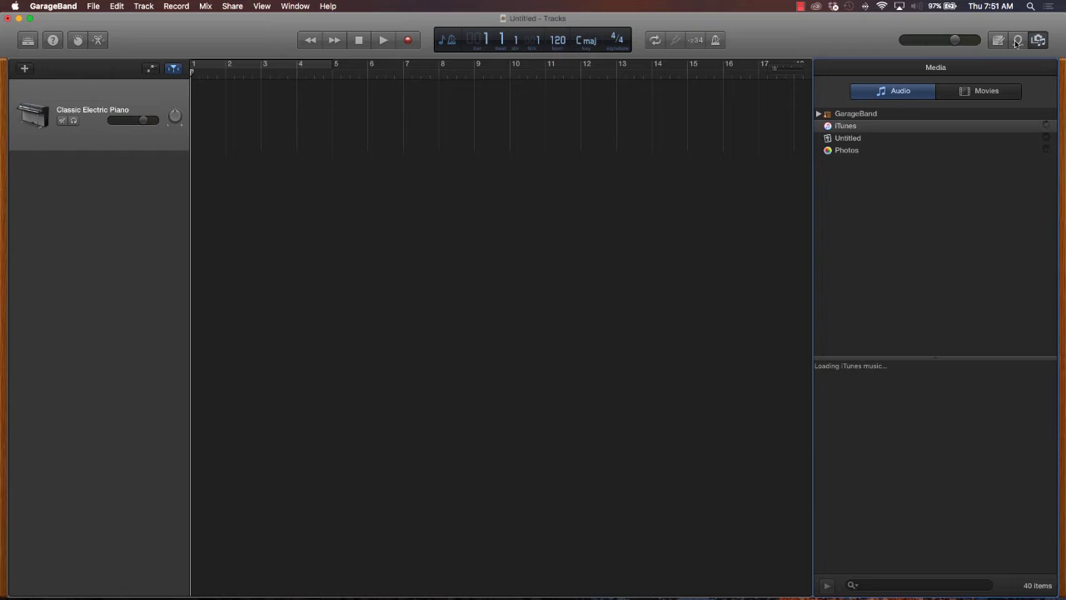
click(1017, 41)
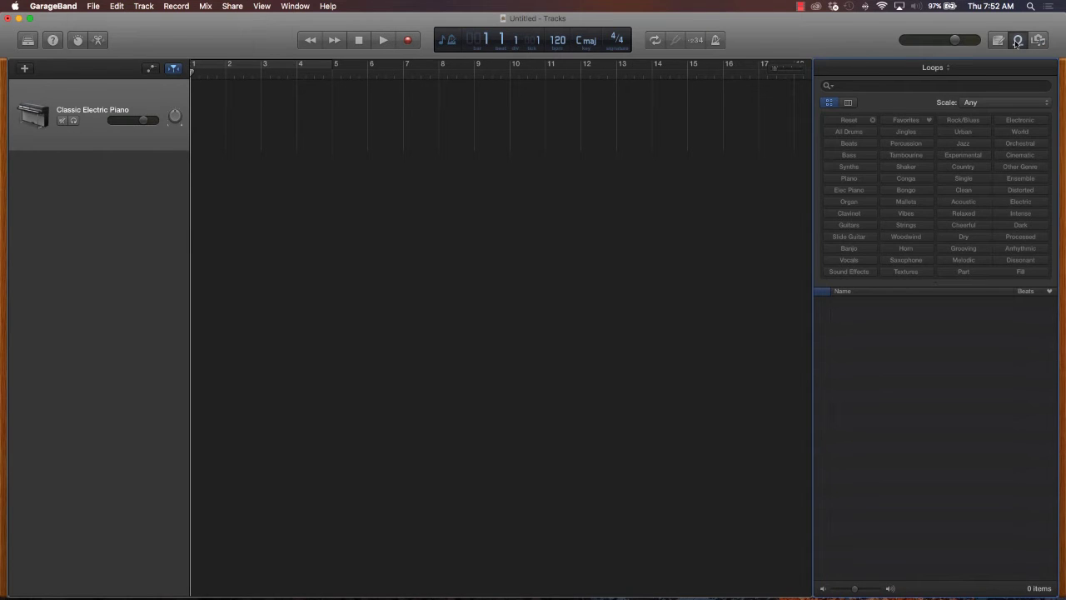